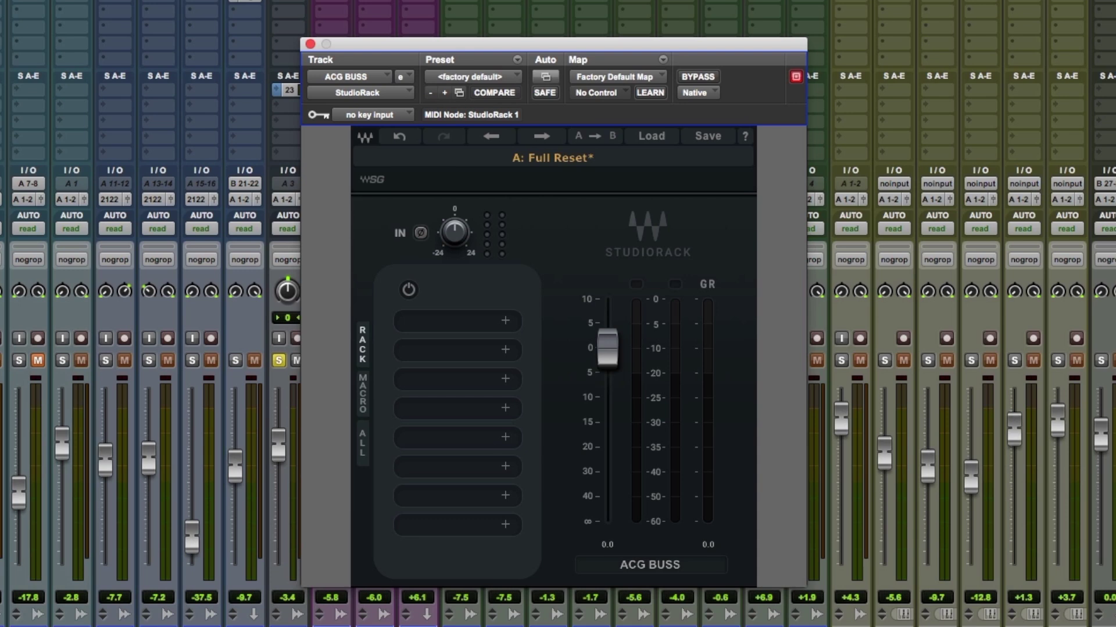
Step: Start session playback with the empty ACG BUSS StudioRack open to see signal on its meters
{"action": "key", "text": "space"}
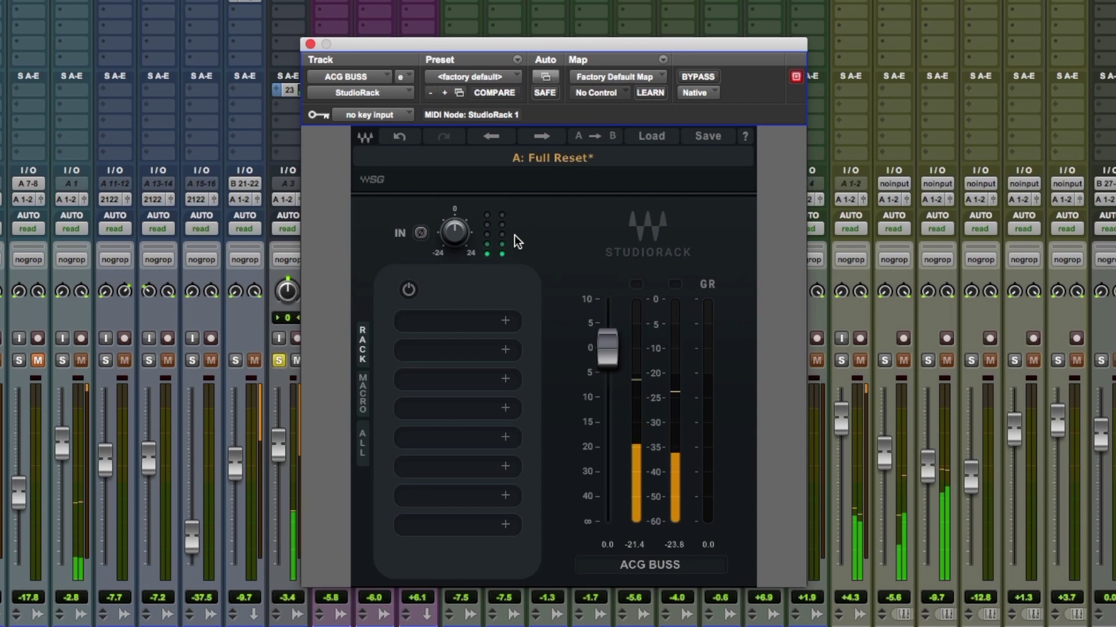
Step: Add a MultiBand Split to the first rack slot with its crossover at 250 Hz, then play back
{"action": "left_click", "coordinate": [505, 320]}
{"action": "left_click", "coordinate": [433, 413]}
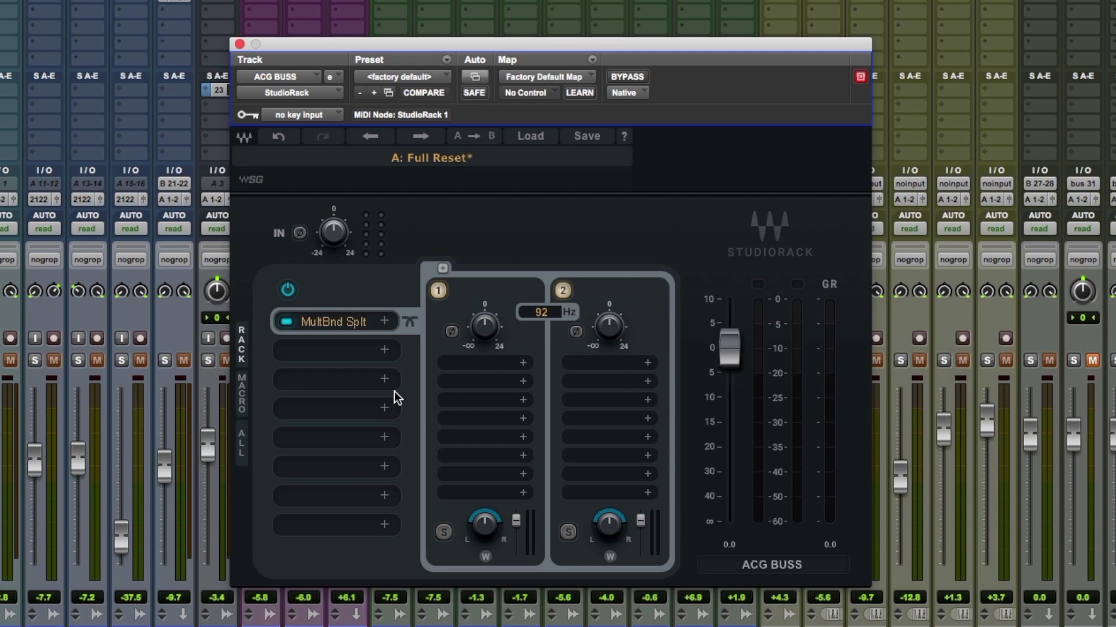
{"action": "left_click", "coordinate": [541, 313]}
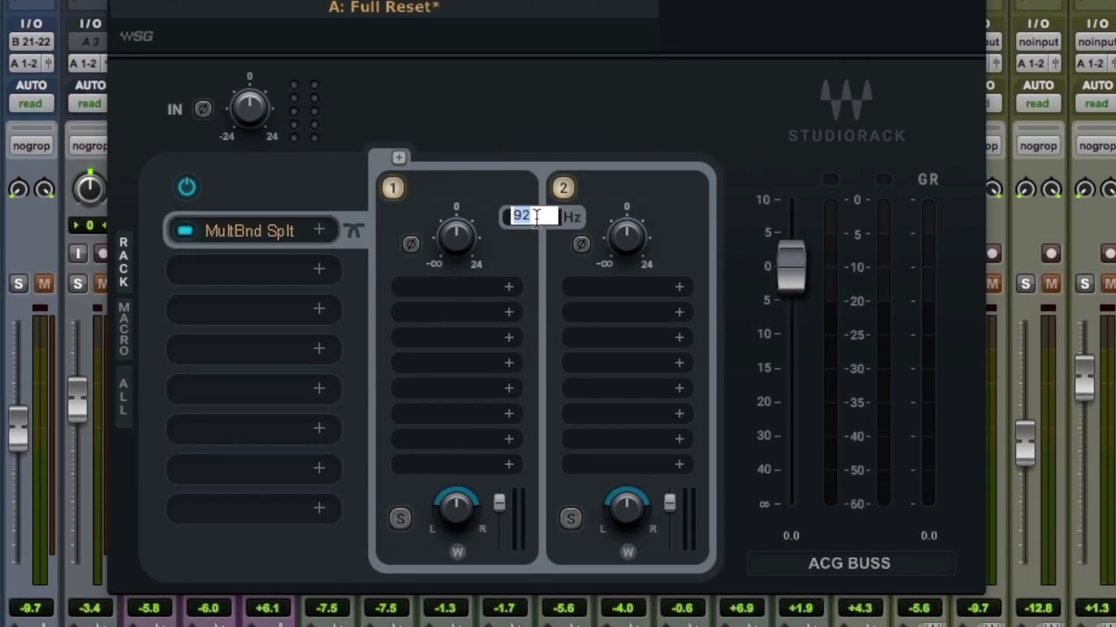
{"action": "type", "text": "250"}
{"action": "key", "text": "Return"}
{"action": "key", "text": "space"}
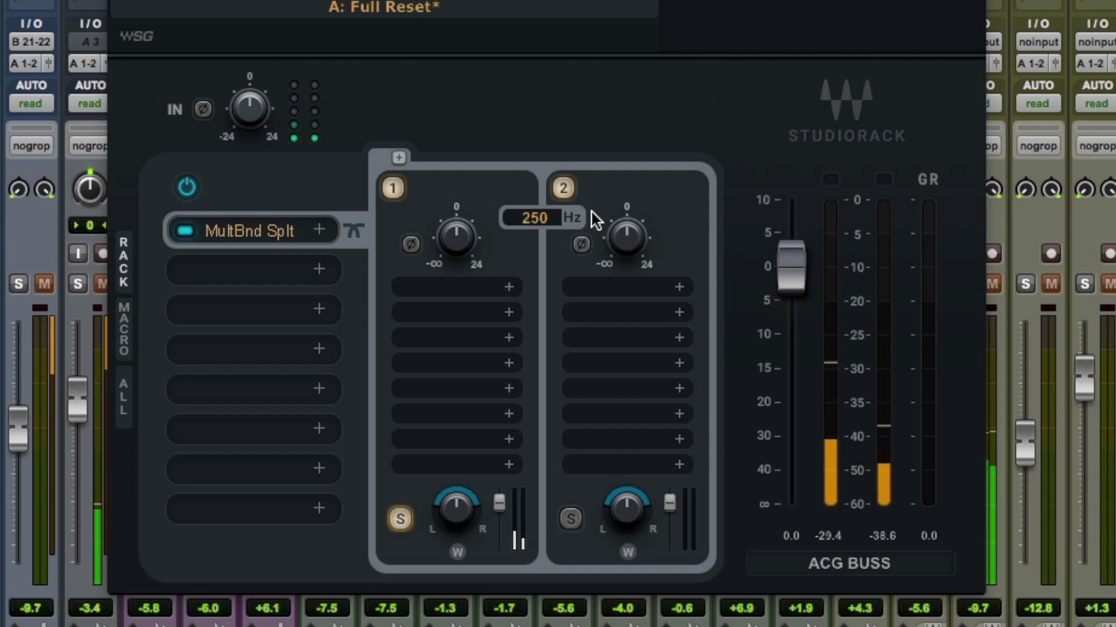
Step: Solo the high band, then switch the solo to the low band below 250 Hz
{"action": "left_click", "coordinate": [571, 519]}
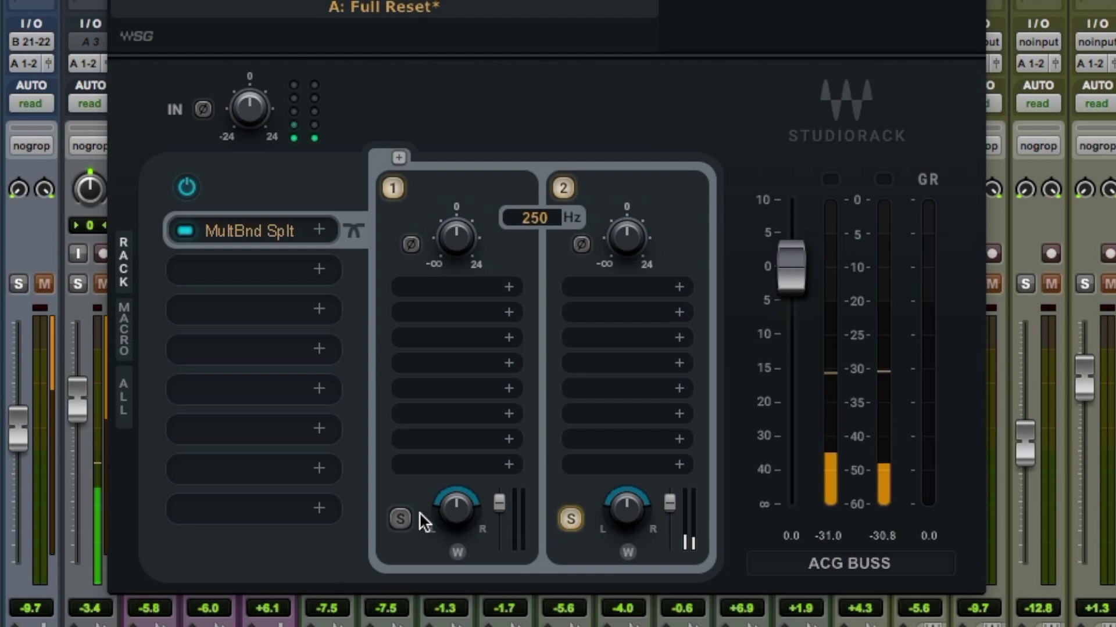
{"action": "left_click", "coordinate": [398, 517]}
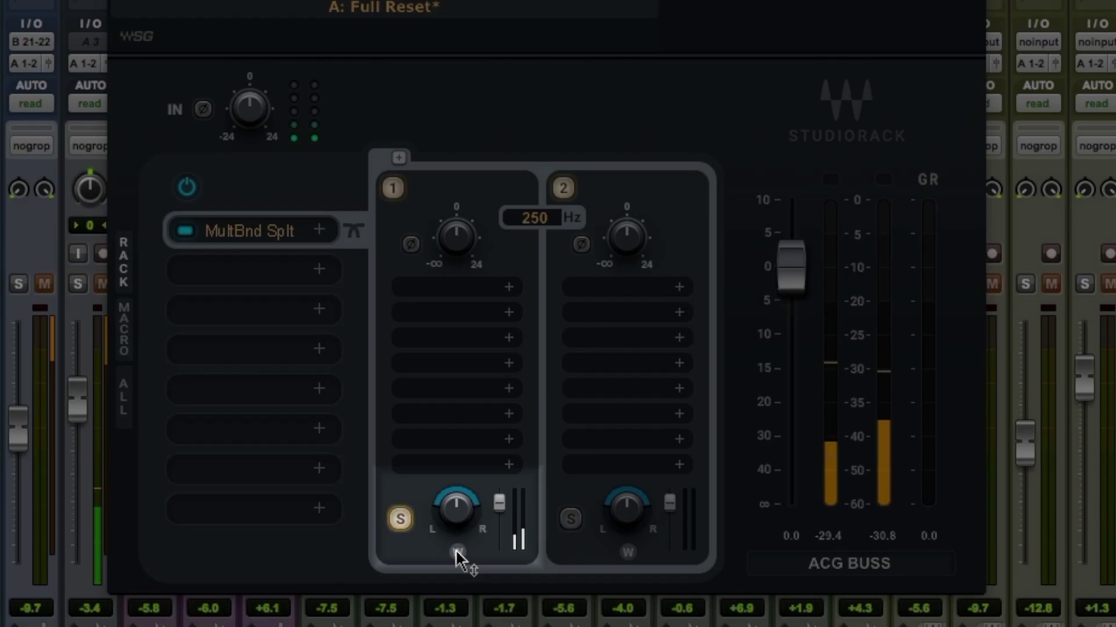
Step: Set band 1's W width to 0 so the low band plays in mono, confirming it during playback
{"action": "double_click", "coordinate": [456, 550]}
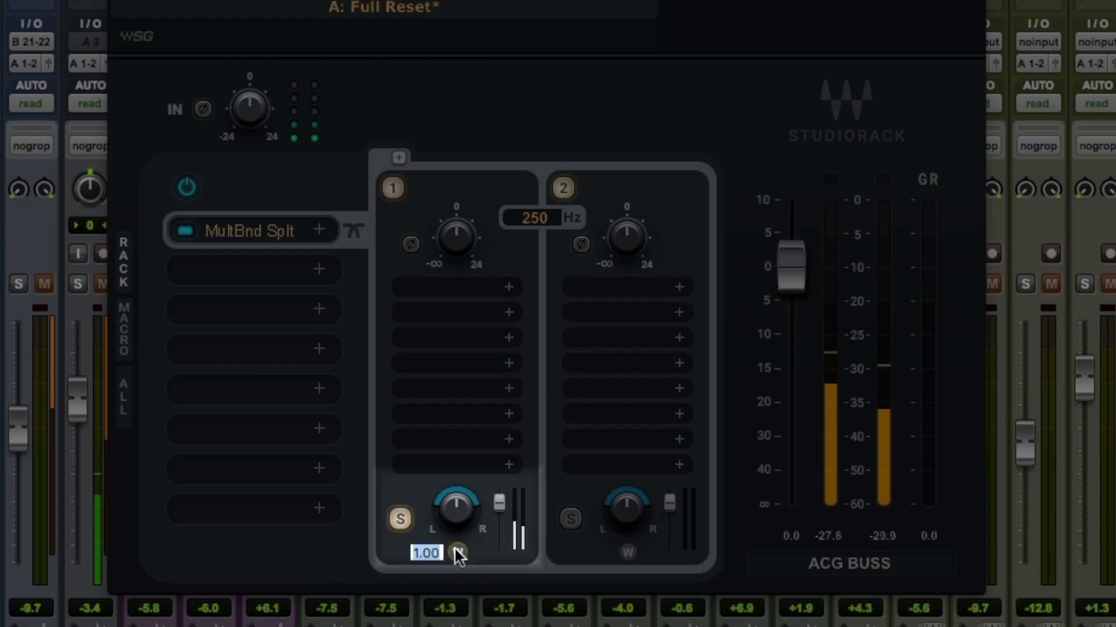
{"action": "type", "text": "0"}
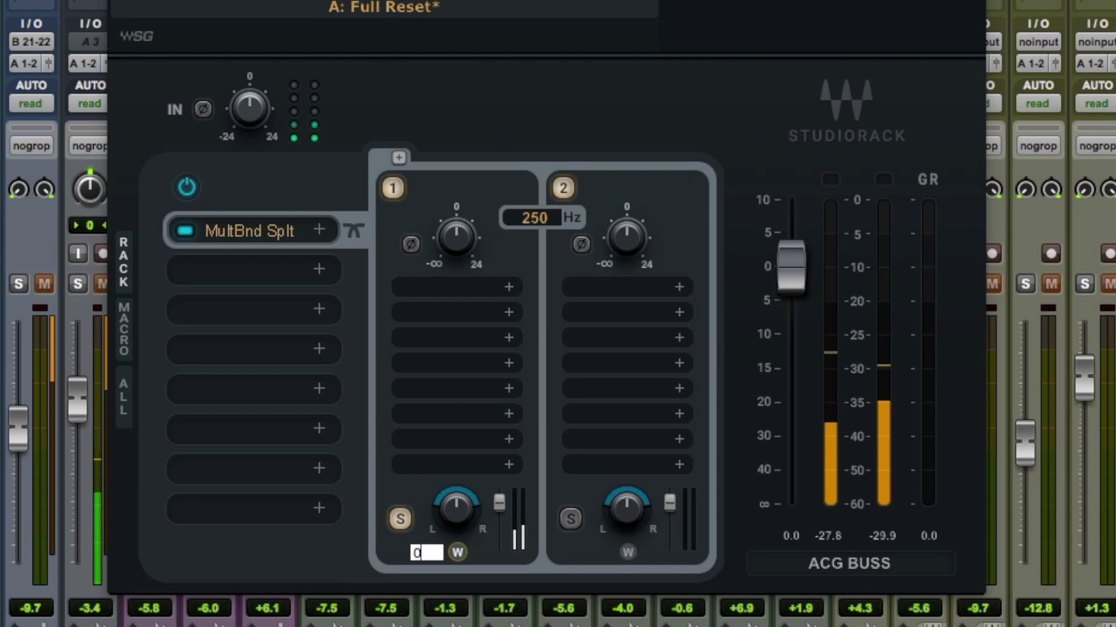
{"action": "key", "text": "Return"}
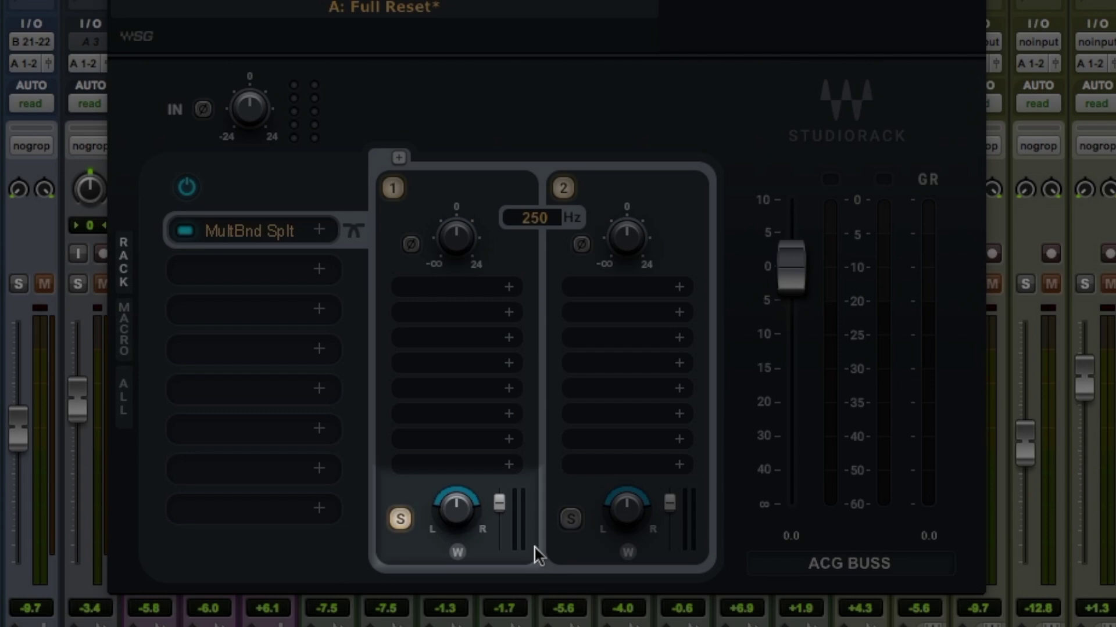
{"action": "key", "text": "space"}
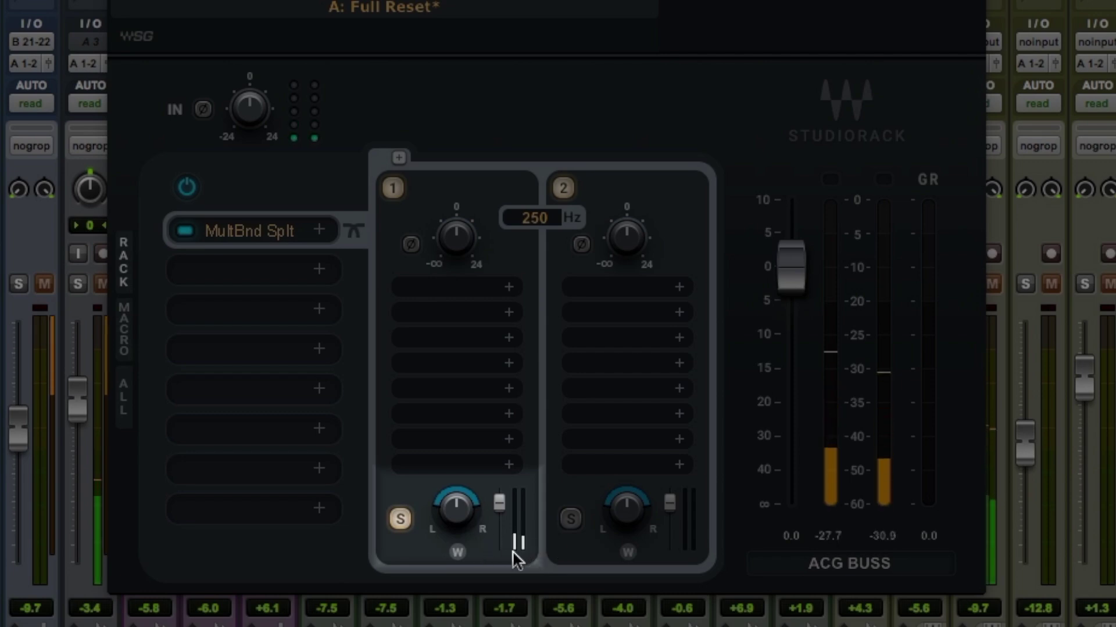
{"action": "left_click", "coordinate": [459, 549]}
{"action": "type", "text": "0"}
{"action": "key", "text": "Return"}
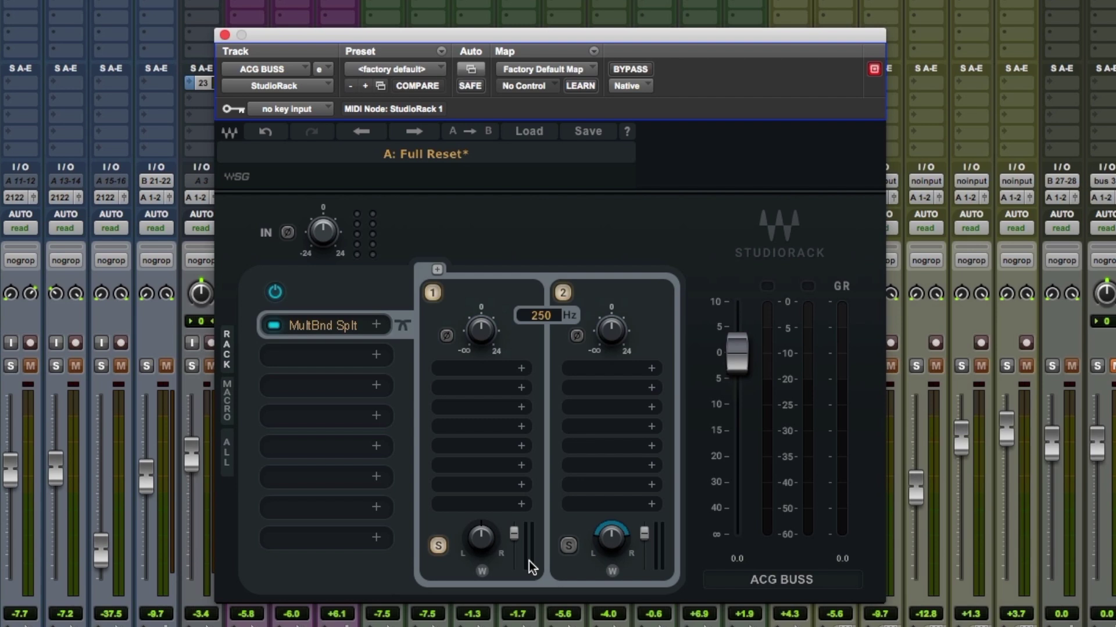
Step: A/B the MultBnd Split by bypassing and re-enabling it twice, then stop playback
{"action": "left_click", "coordinate": [273, 327]}
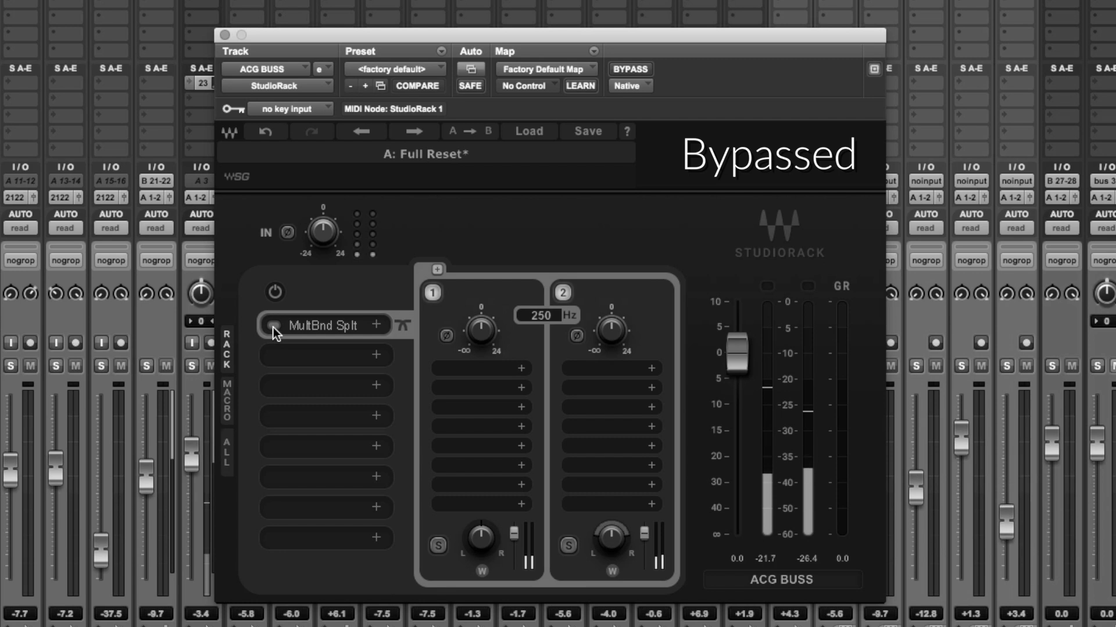
{"action": "left_click", "coordinate": [273, 326]}
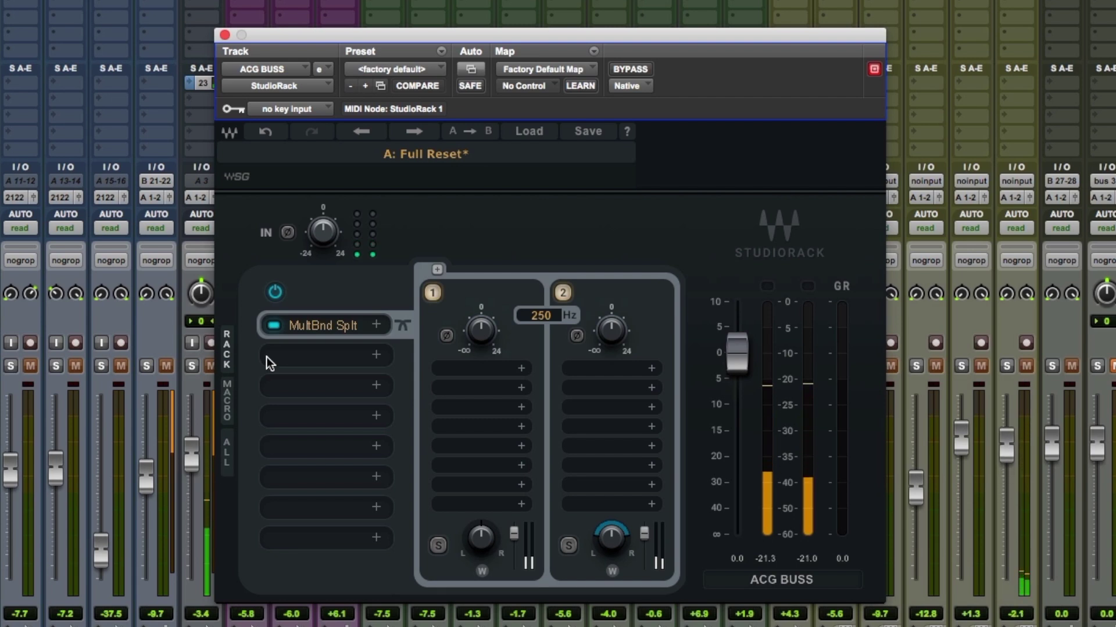
{"action": "left_click", "coordinate": [273, 327]}
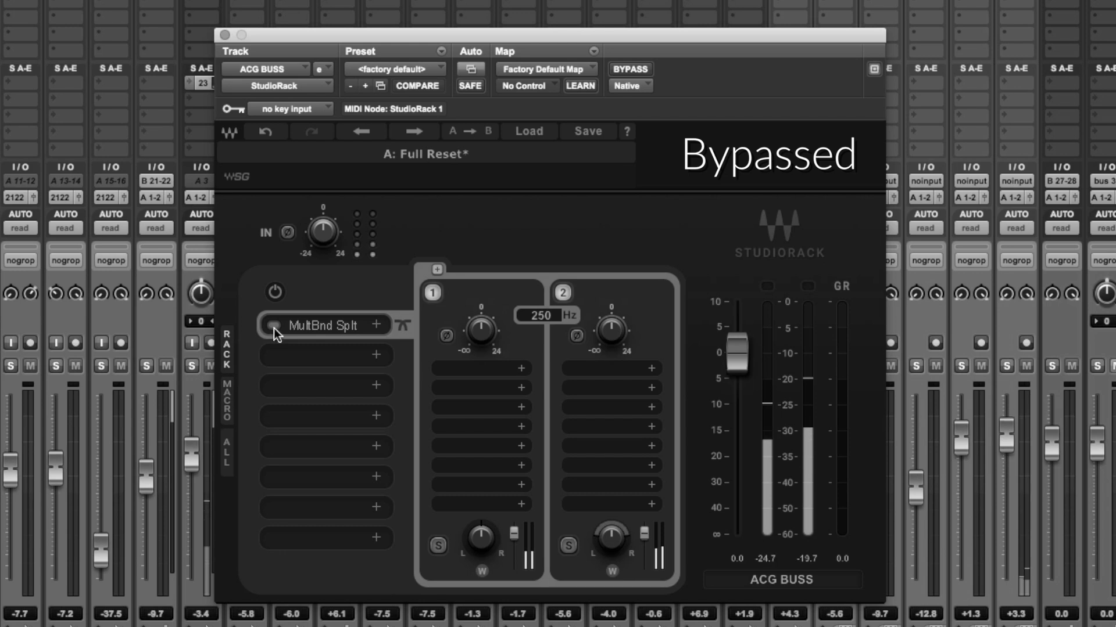
{"action": "left_click", "coordinate": [274, 327]}
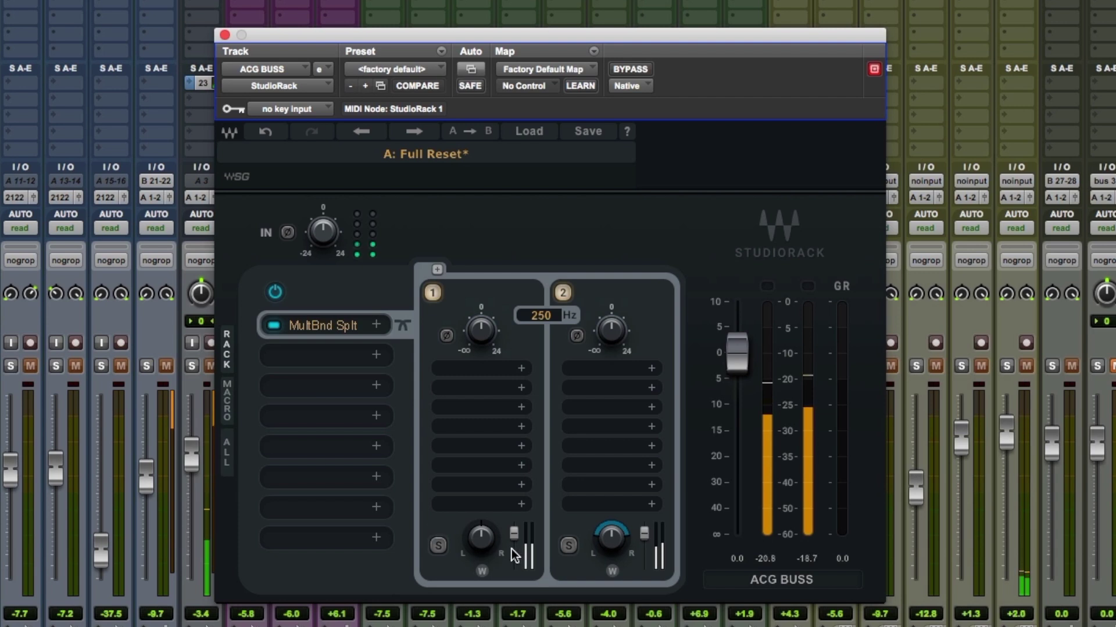
{"action": "key", "text": "space"}
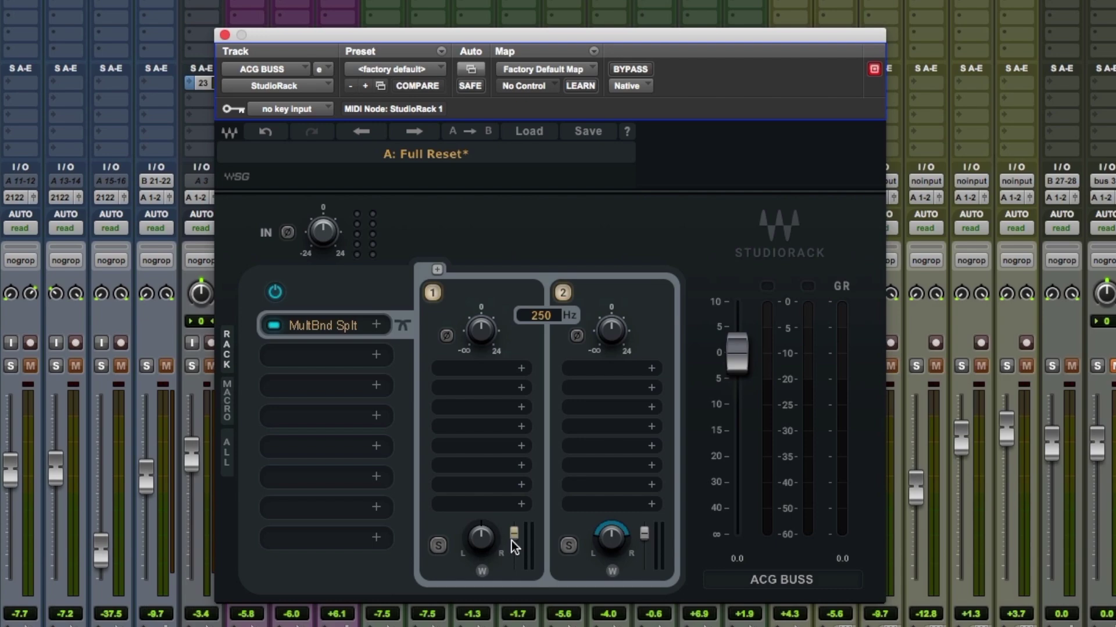
Step: Pull band 1's gain fader down to -8.8 dB while listening, then stop playback
{"action": "left_click_drag", "start_coordinate": [512, 535], "coordinate": [511, 536]}
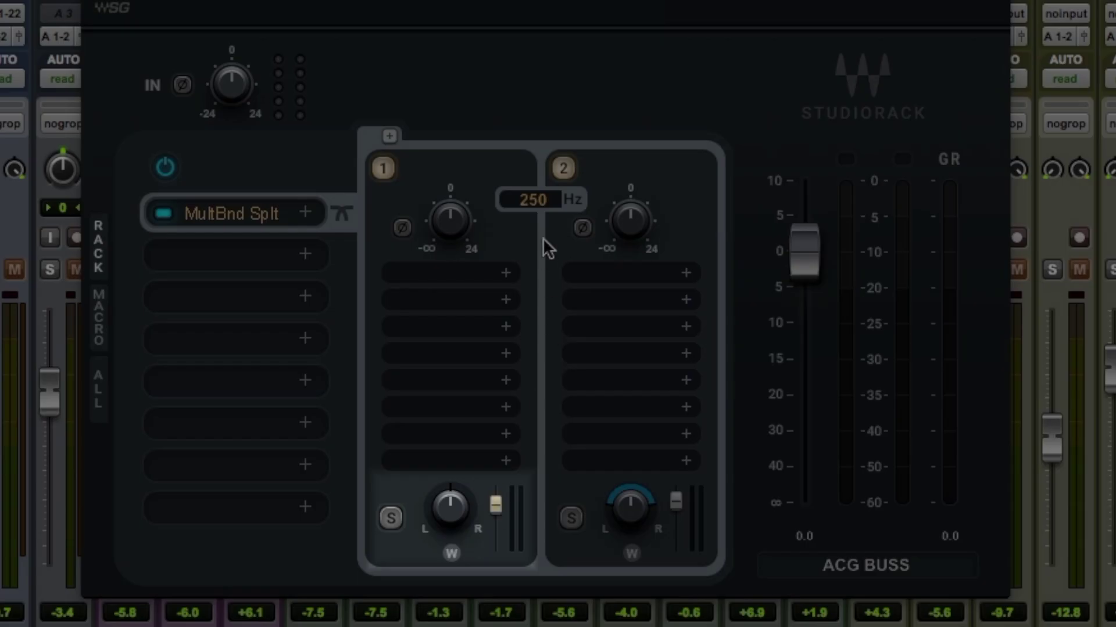
{"action": "key", "text": "space"}
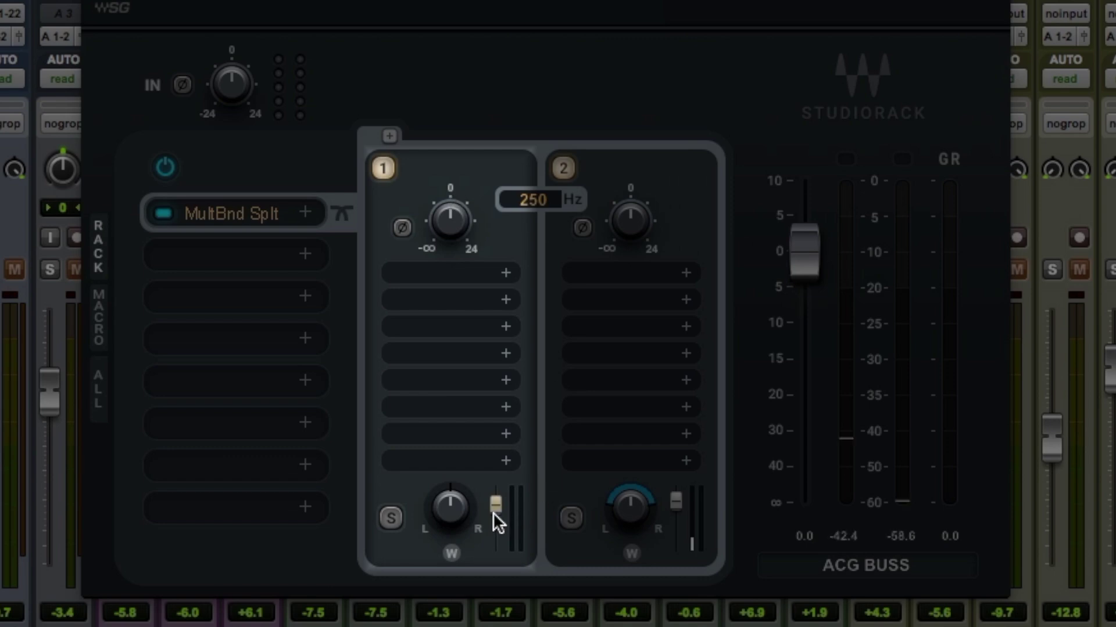
{"action": "mouse_move", "coordinate": [495, 505]}
{"action": "left_mouse_down"}
{"action": "mouse_move", "coordinate": [496, 523]}
{"action": "mouse_move", "coordinate": [496, 512]}
{"action": "left_mouse_up"}
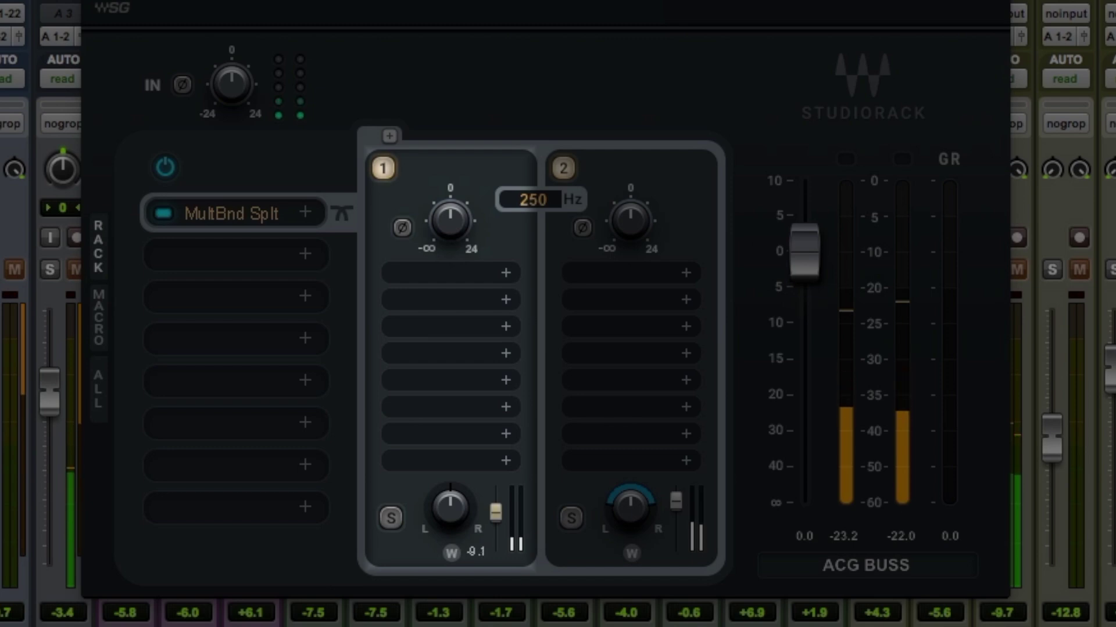
{"action": "left_click_drag", "start_coordinate": [495, 511], "coordinate": [495, 510]}
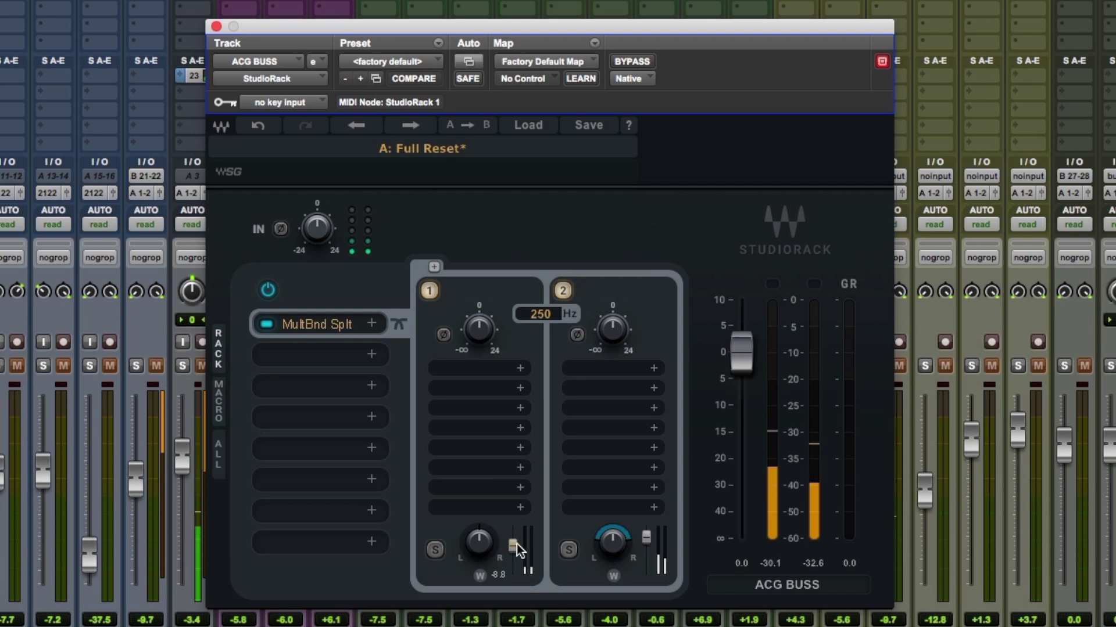
{"action": "key", "text": "space"}
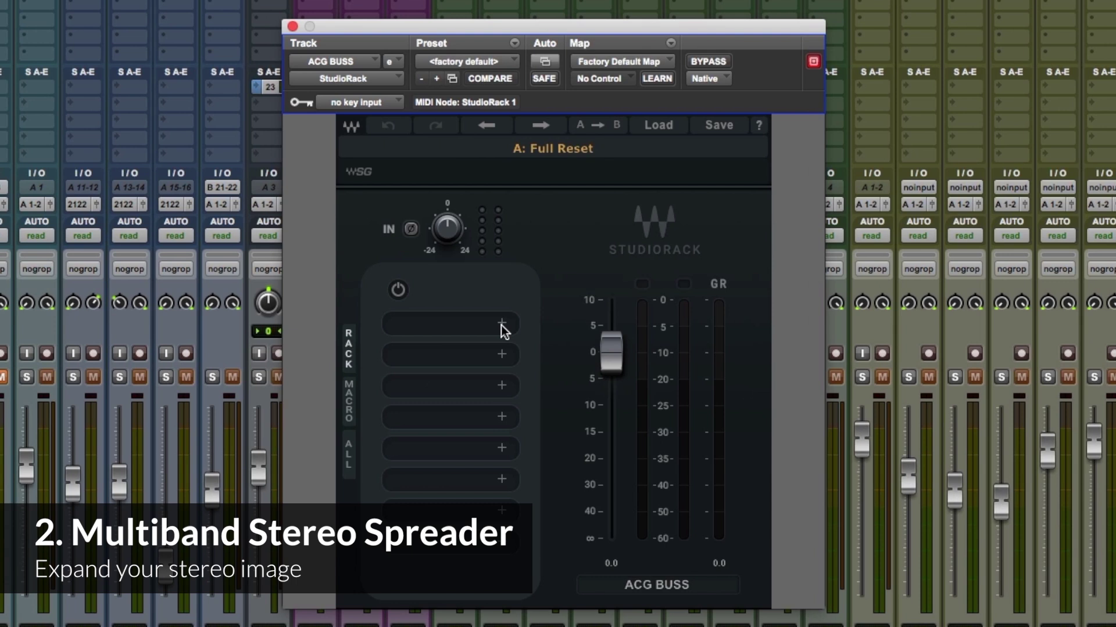
Step: Load a MultiBand Split, add a third band, and set the lower crossover to 250 Hz
{"action": "left_click", "coordinate": [501, 324]}
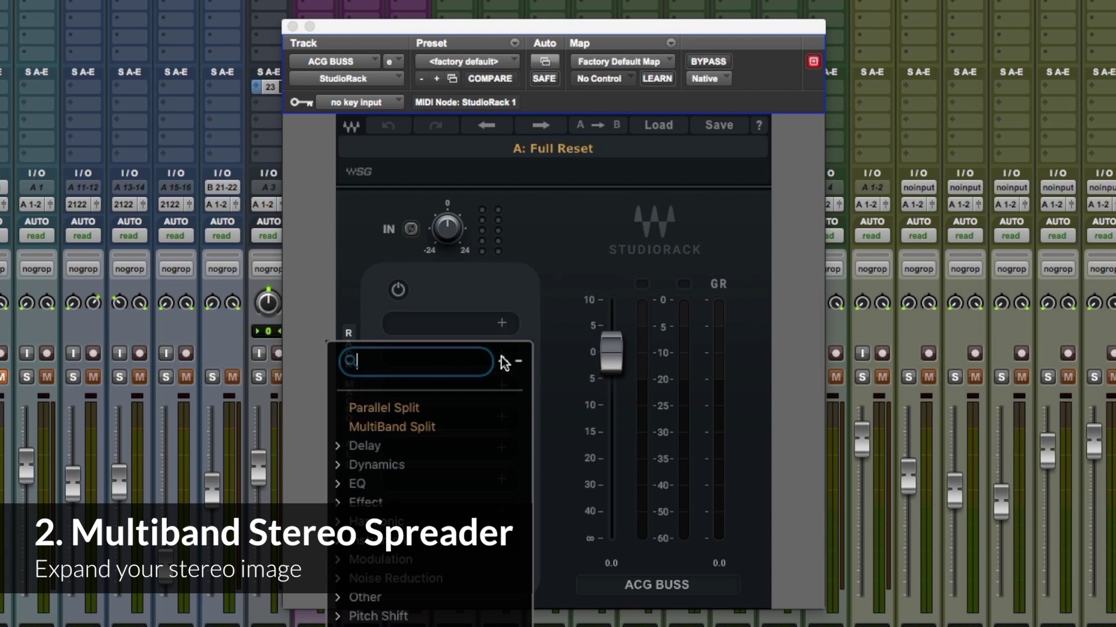
{"action": "left_click", "coordinate": [453, 428]}
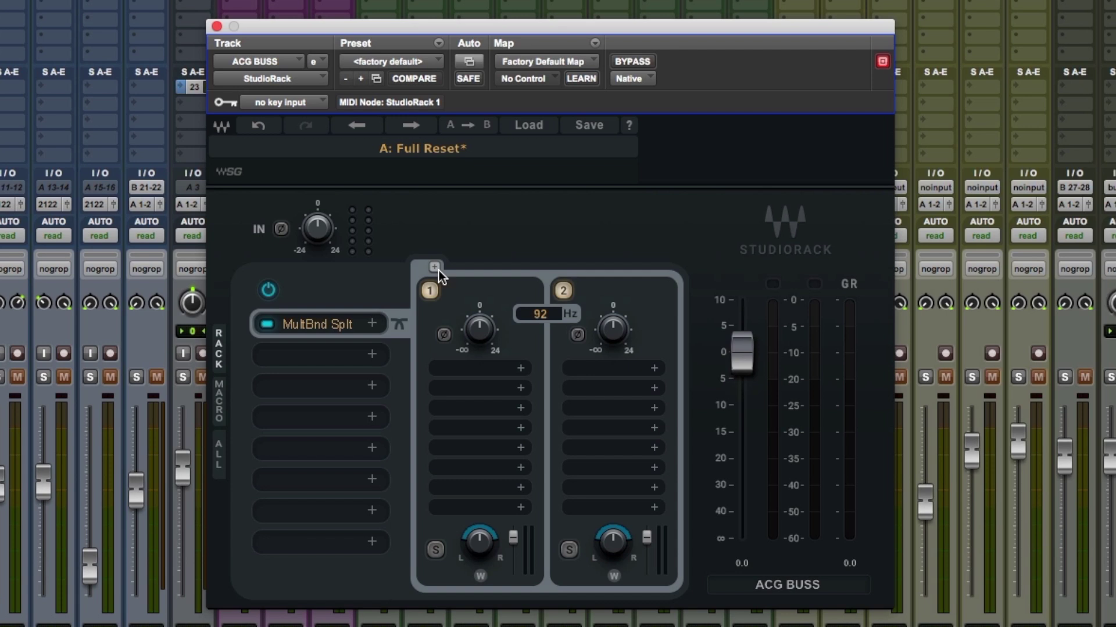
{"action": "left_click", "coordinate": [435, 267]}
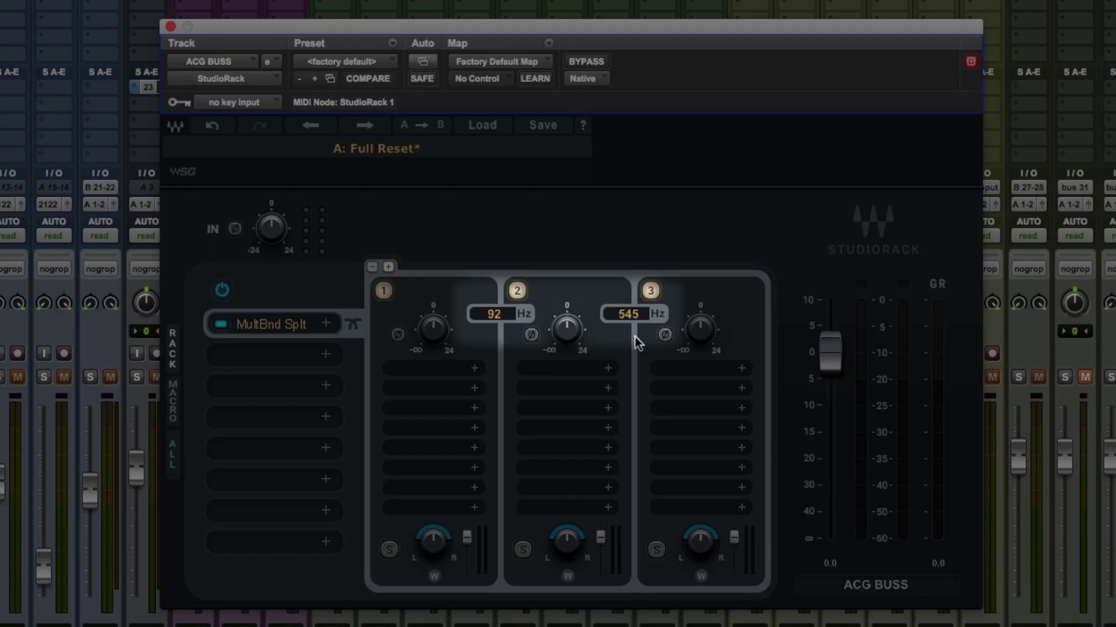
{"action": "left_click", "coordinate": [494, 312]}
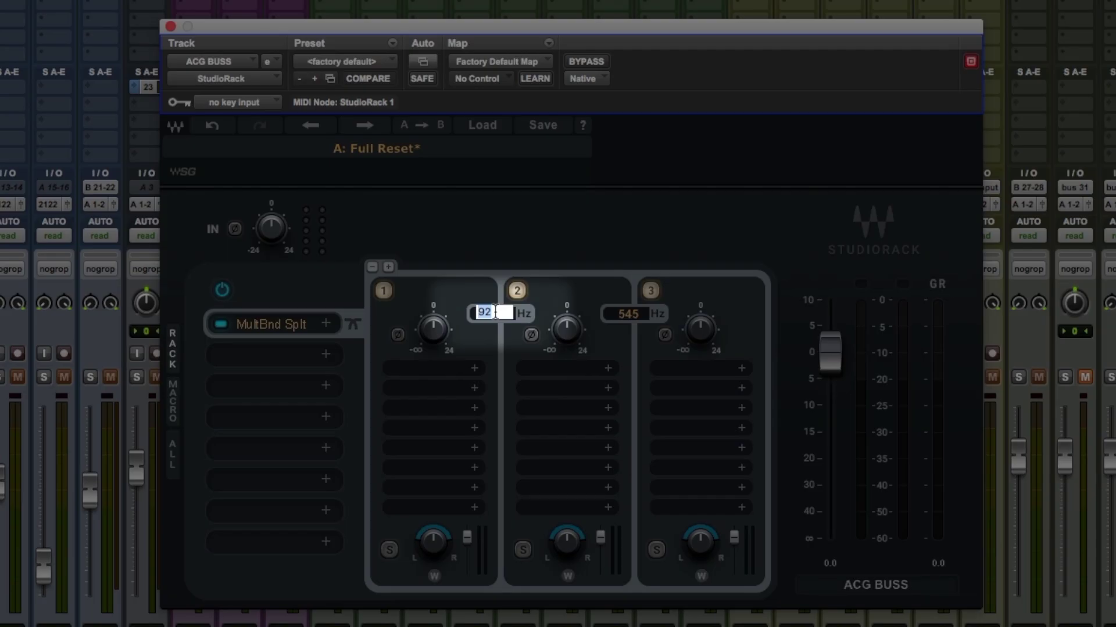
{"action": "type", "text": "250"}
{"action": "key", "text": "Return"}
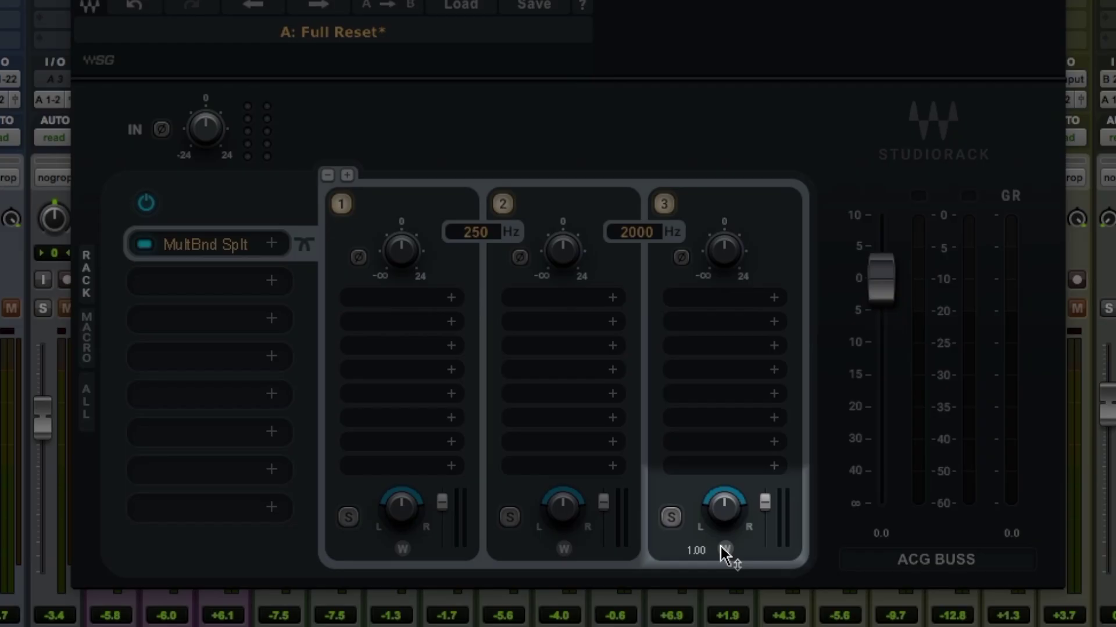
Step: Increase band 3's stereo width above 2000 Hz, then solo the 250–2000 Hz middle band
{"action": "left_click", "coordinate": [719, 545]}
{"action": "left_click_drag", "start_coordinate": [725, 549], "coordinate": [725, 538]}
{"action": "left_click_drag", "start_coordinate": [724, 549], "coordinate": [724, 571]}
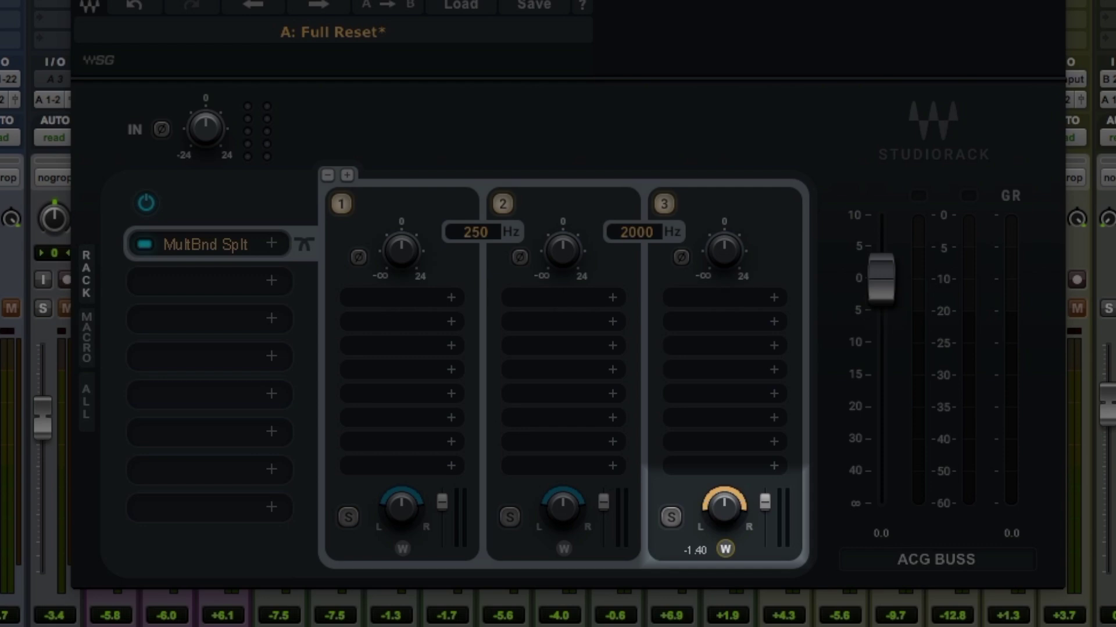
{"action": "left_click", "coordinate": [568, 552]}
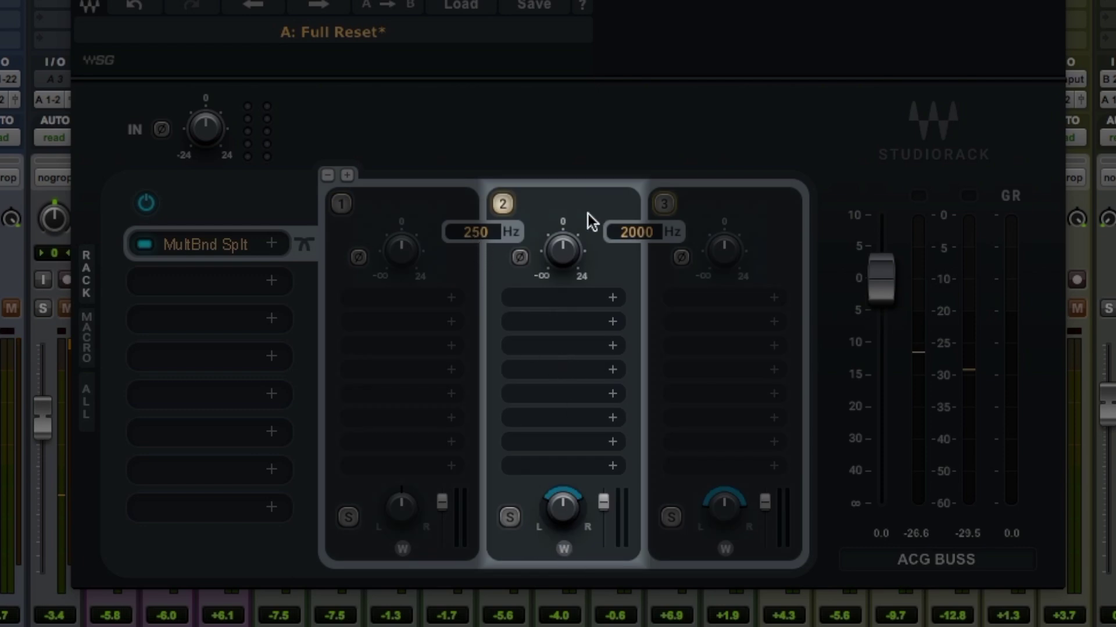
Step: Narrow band 2's width to 0.36, then solo the low band and afterwards the high band
{"action": "left_click", "coordinate": [563, 549]}
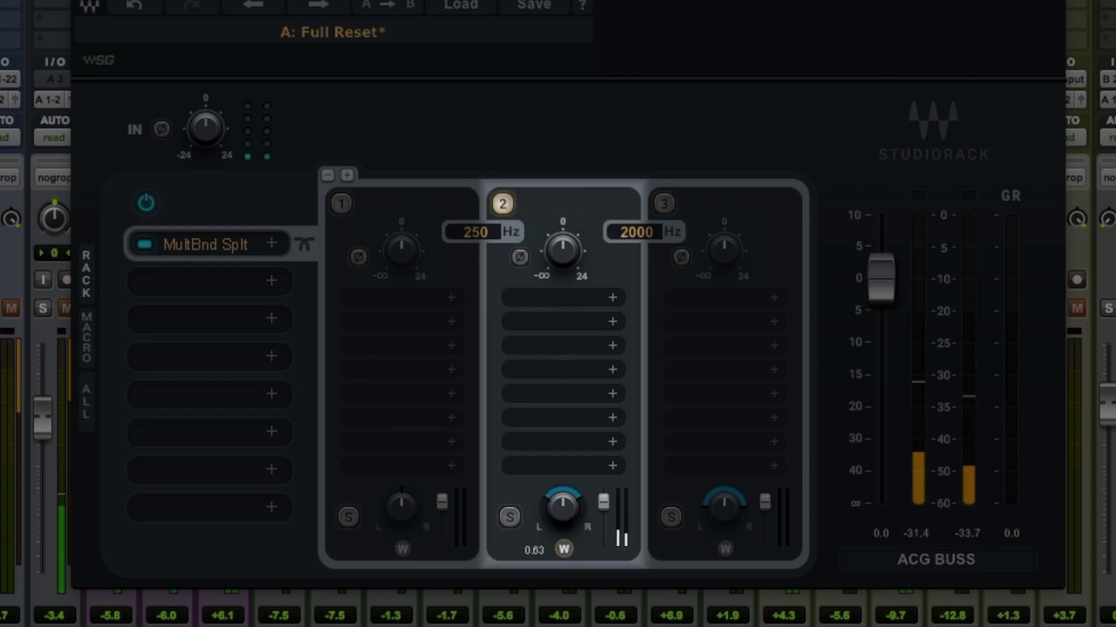
{"action": "left_click_drag", "start_coordinate": [562, 549], "coordinate": [562, 554]}
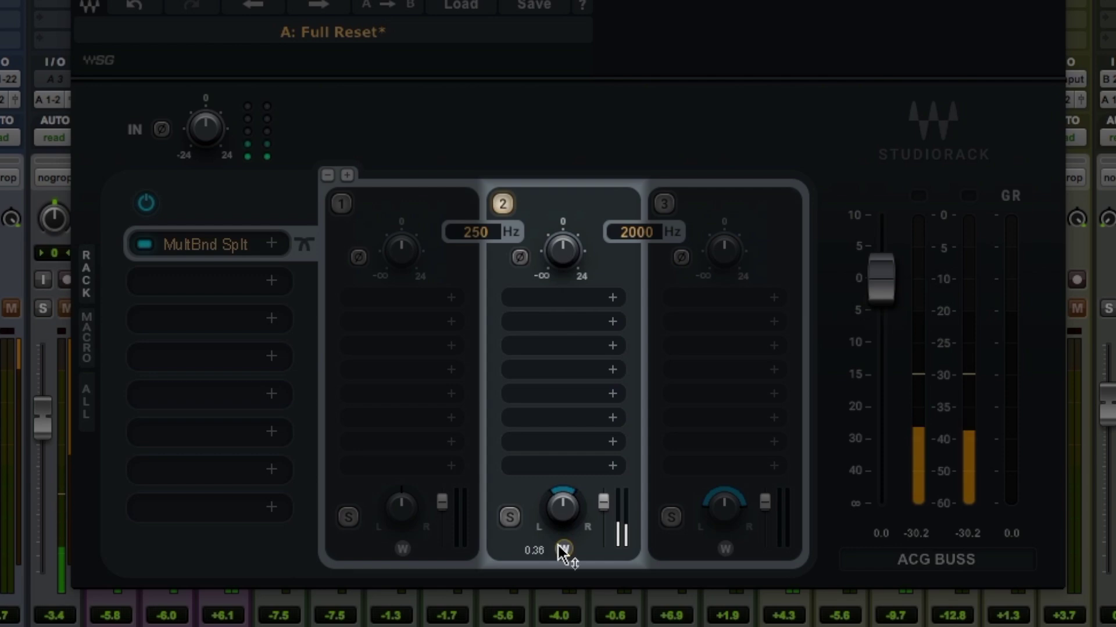
{"action": "left_click", "coordinate": [381, 246]}
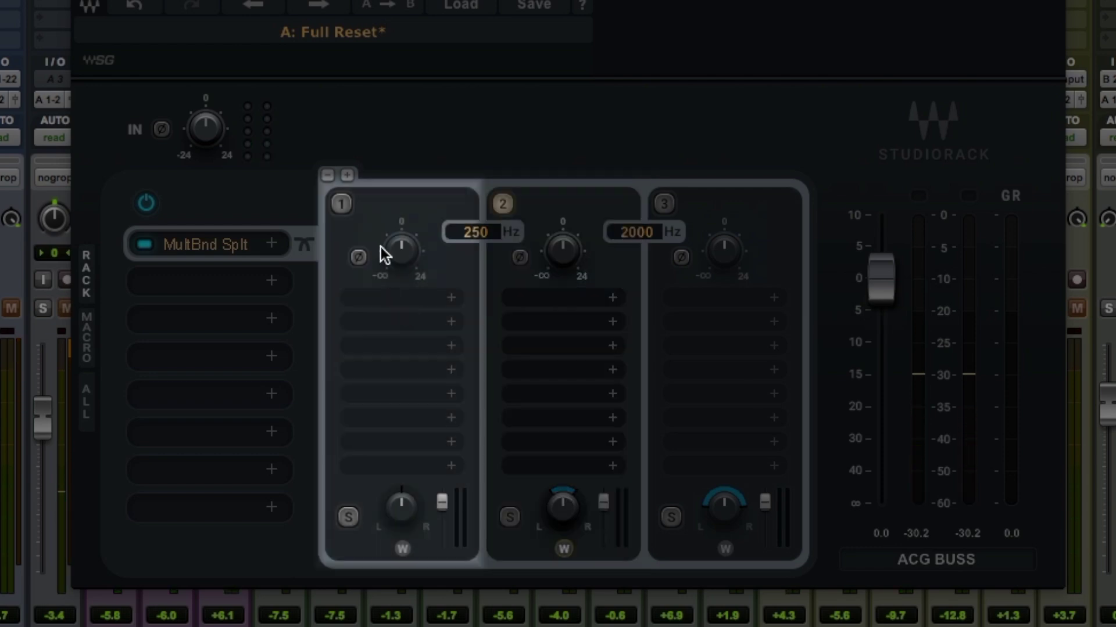
{"action": "left_click", "coordinate": [342, 203]}
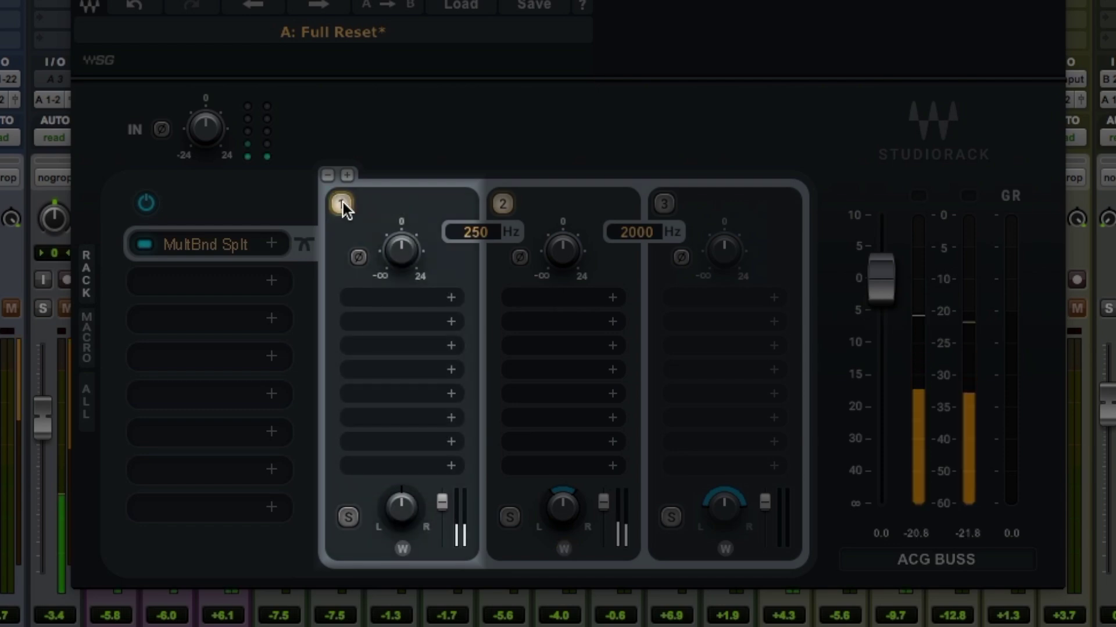
{"action": "left_click", "coordinate": [664, 204]}
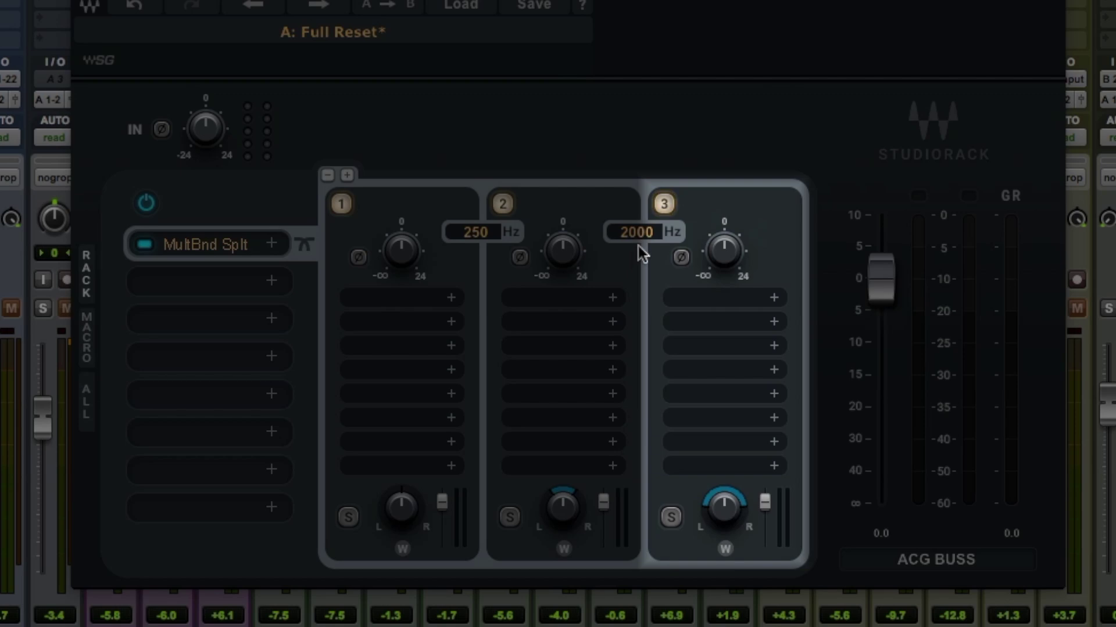
{"action": "mouse_move", "coordinate": [726, 552]}
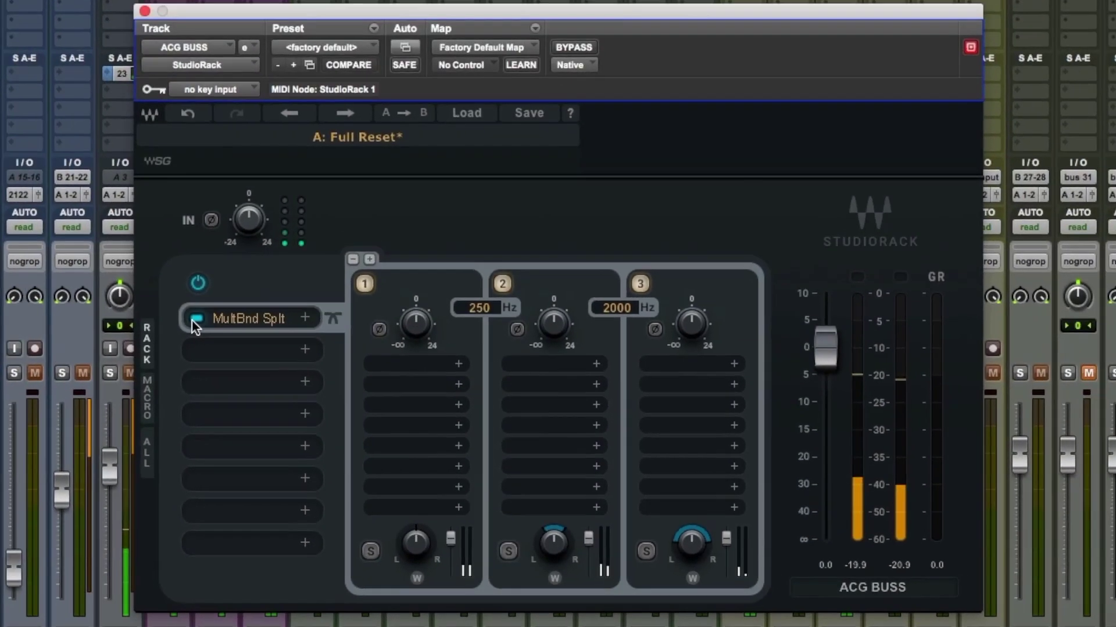
Step: Bypass, re-enable, then bypass the MultBnd Split again to compare against the dry ACG BUSS
{"action": "left_click", "coordinate": [142, 244]}
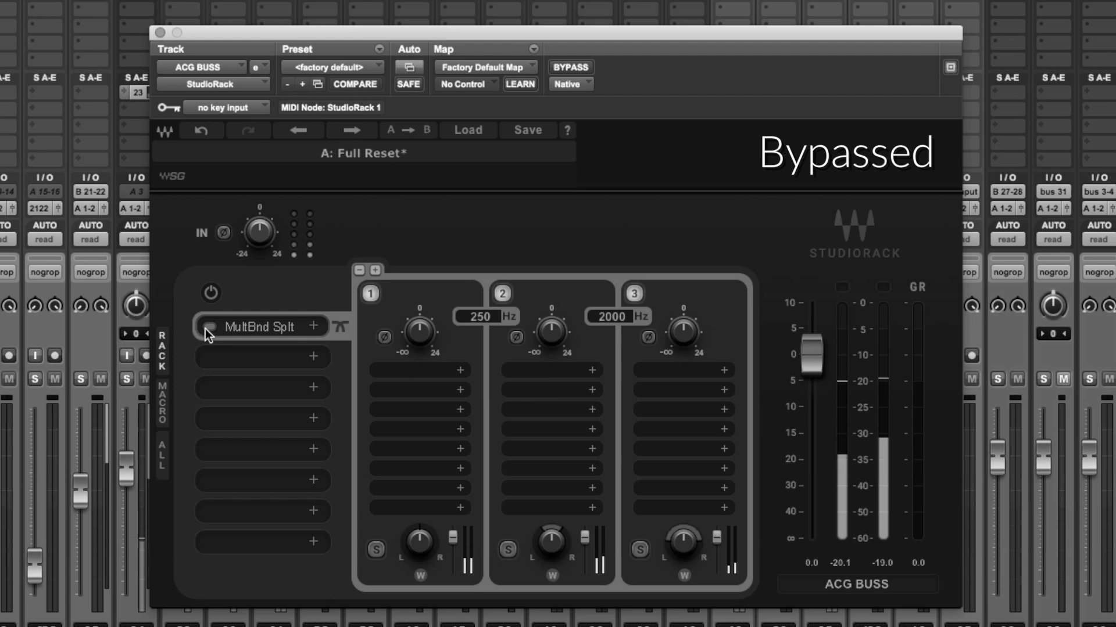
{"action": "left_click", "coordinate": [207, 327]}
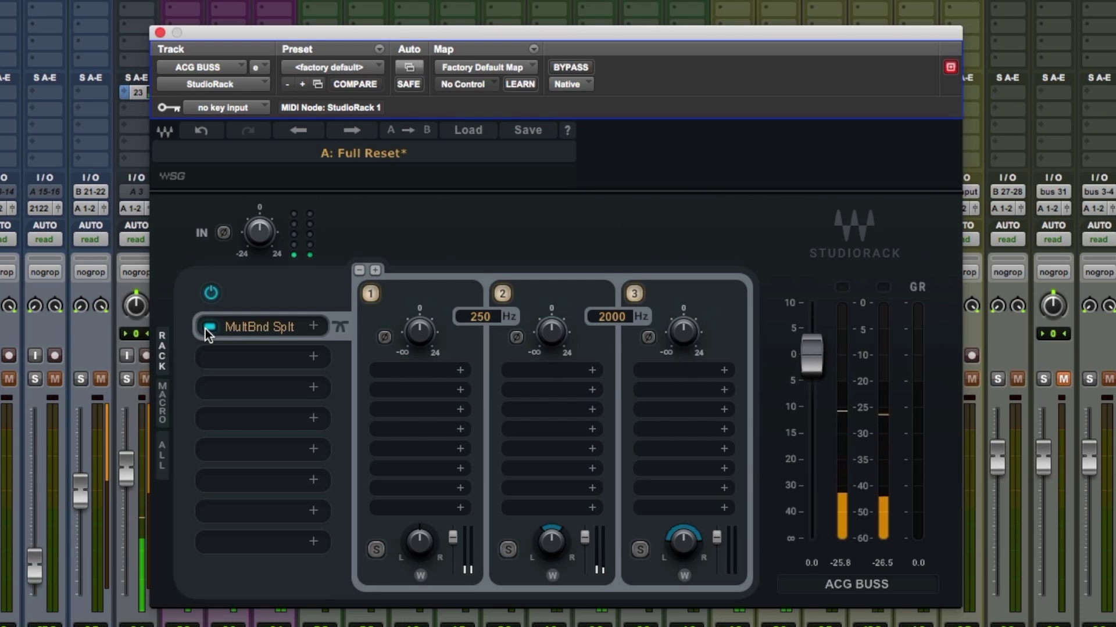
{"action": "left_click", "coordinate": [206, 328]}
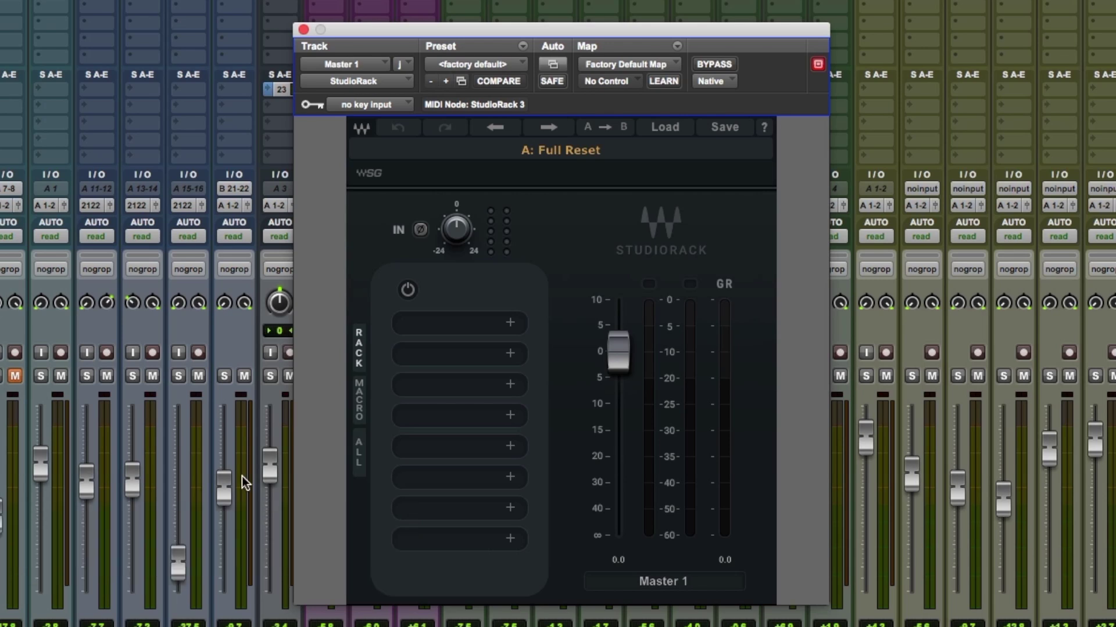
Step: Insert a MultiBand Split on Master 1 with its crossover at 20 Hz
{"action": "left_click", "coordinate": [417, 415]}
{"action": "left_click", "coordinate": [423, 429]}
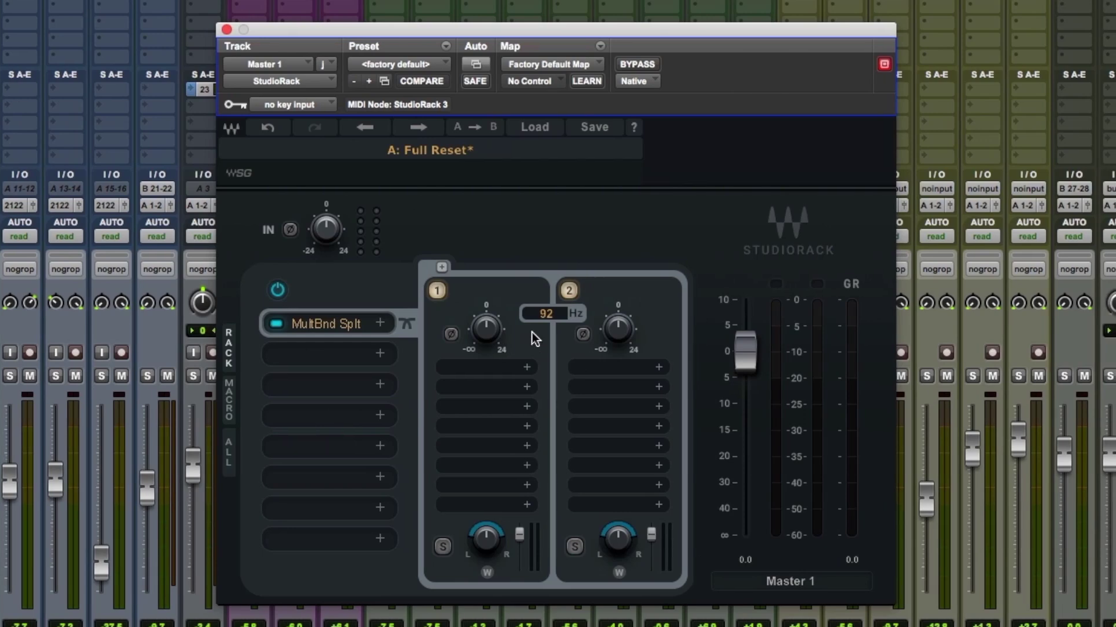
{"action": "left_click", "coordinate": [545, 313]}
{"action": "type", "text": "20"}
{"action": "key", "text": "Return"}
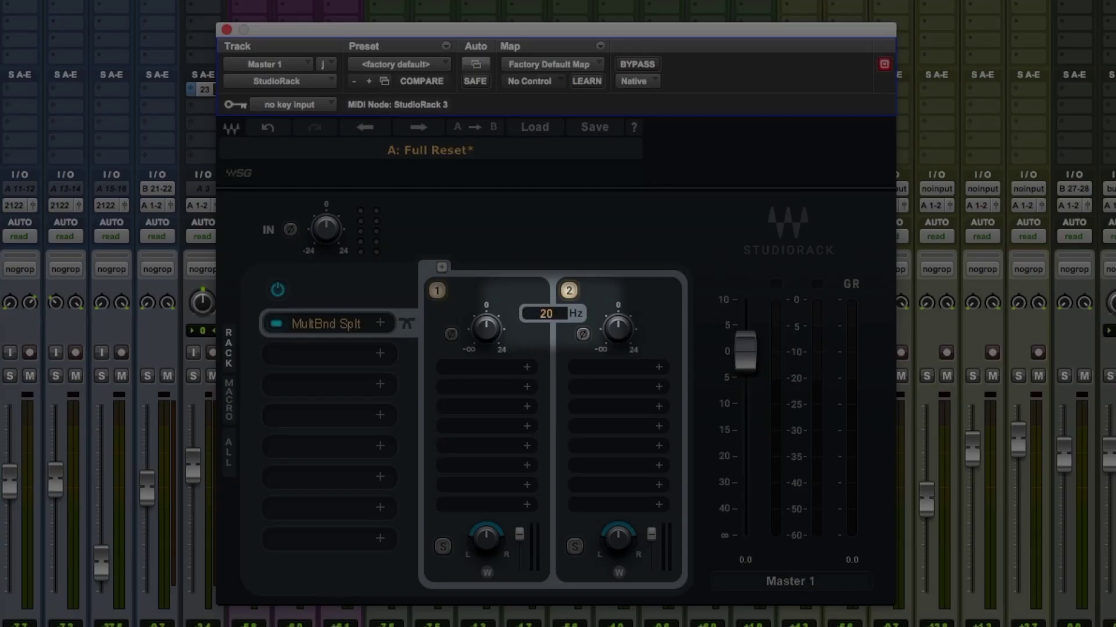
Step: Switch off the low band and set the upper band's width to 0.00
{"action": "left_click", "coordinate": [437, 291]}
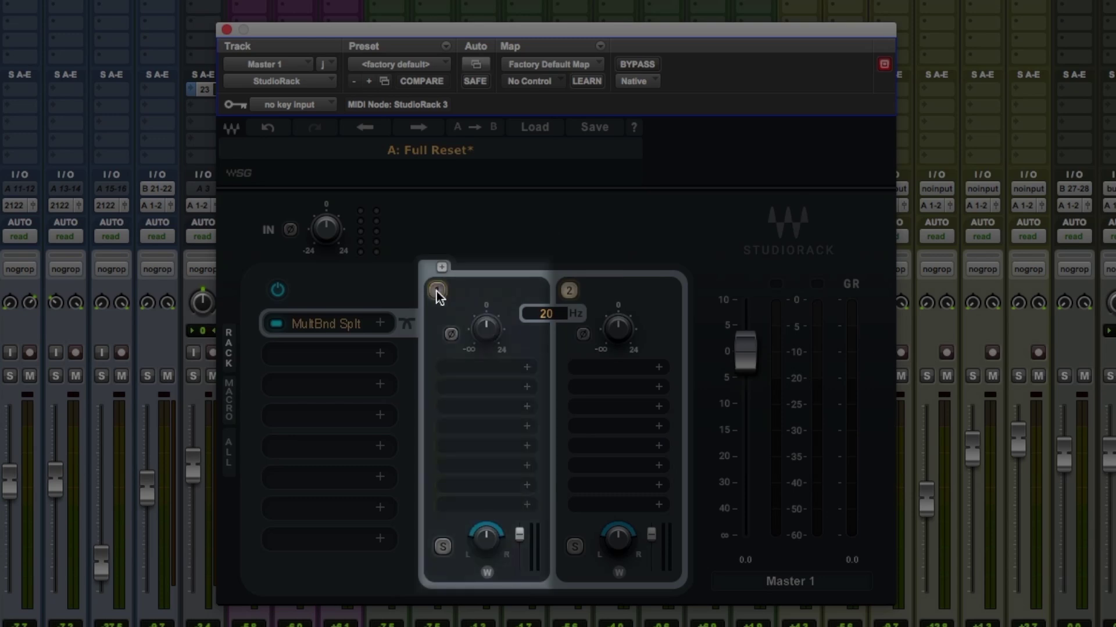
{"action": "mouse_move", "coordinate": [619, 574]}
{"action": "type", "text": "00"}
{"action": "key", "text": "Return"}
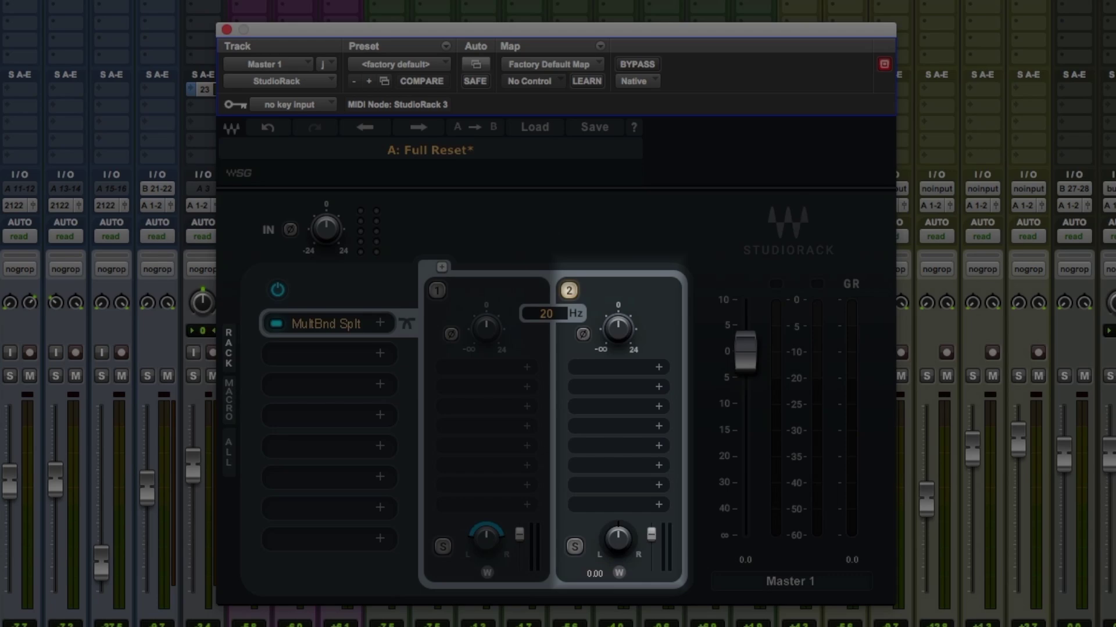